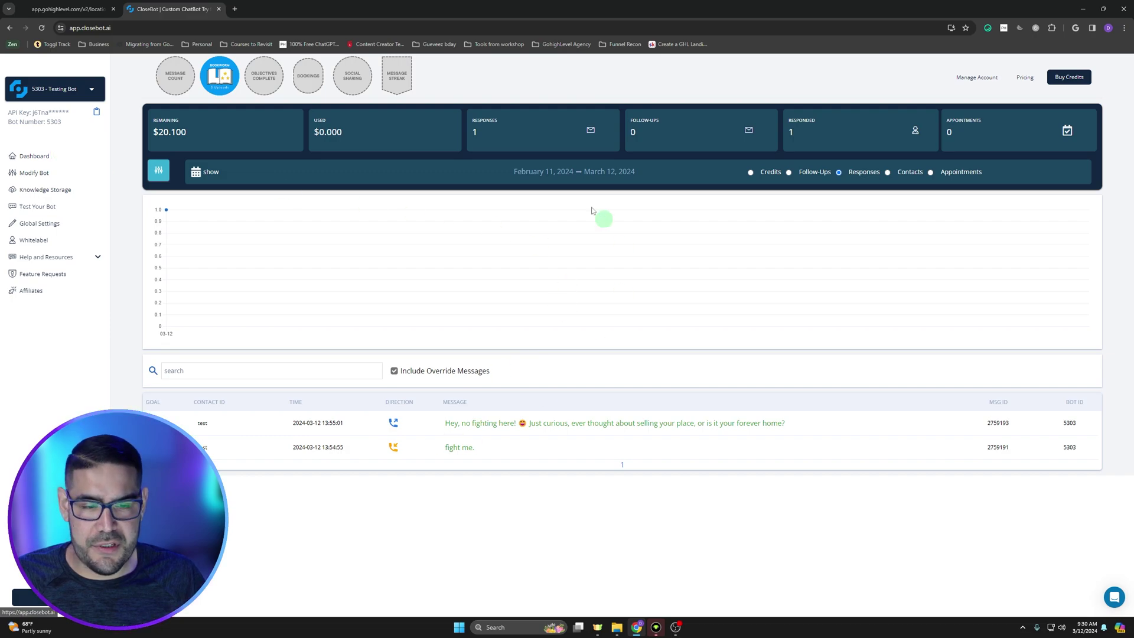
Open the bot's settings in CloseBot and follow its GoHighLevel Snapshot Link
click(56, 177)
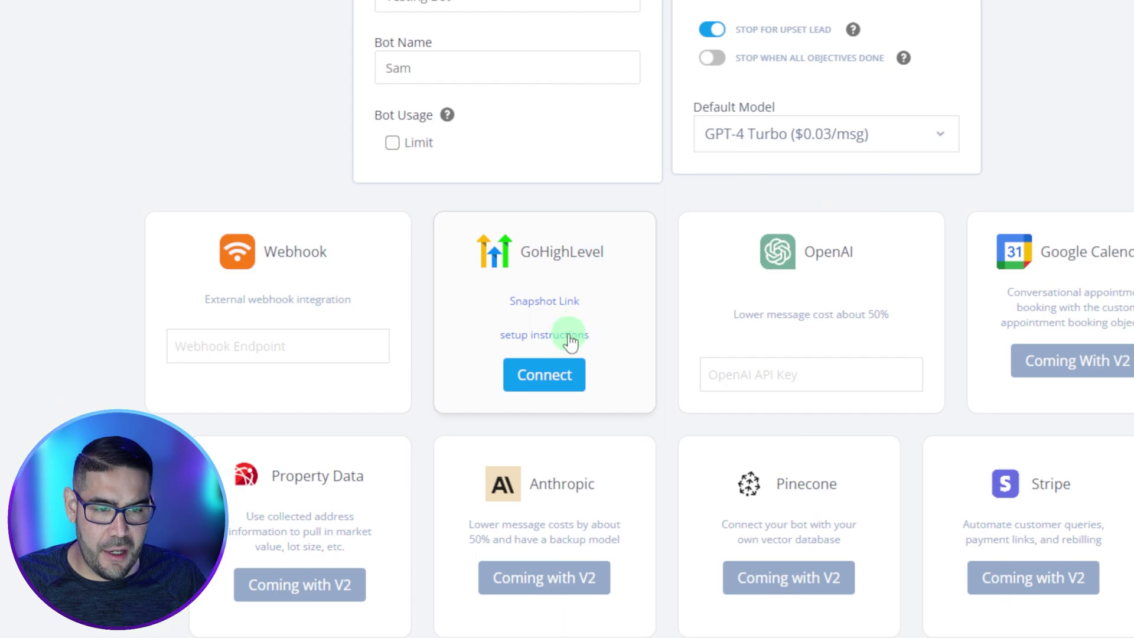
click(559, 301)
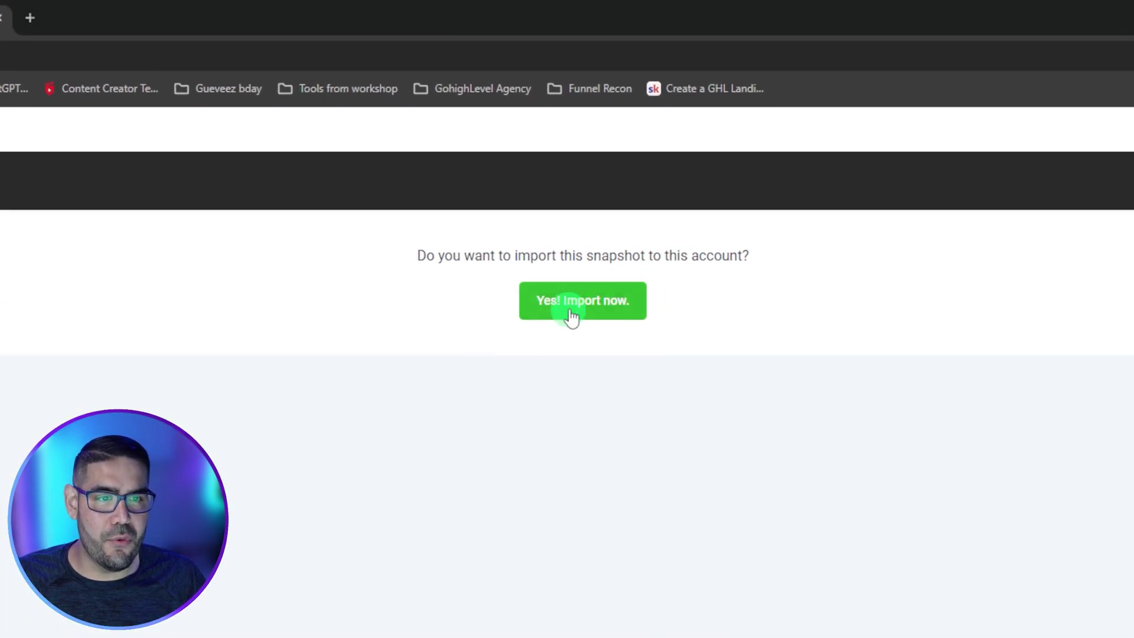
Confirm importing the CloseBot snapshot into the GoHighLevel account
click(572, 308)
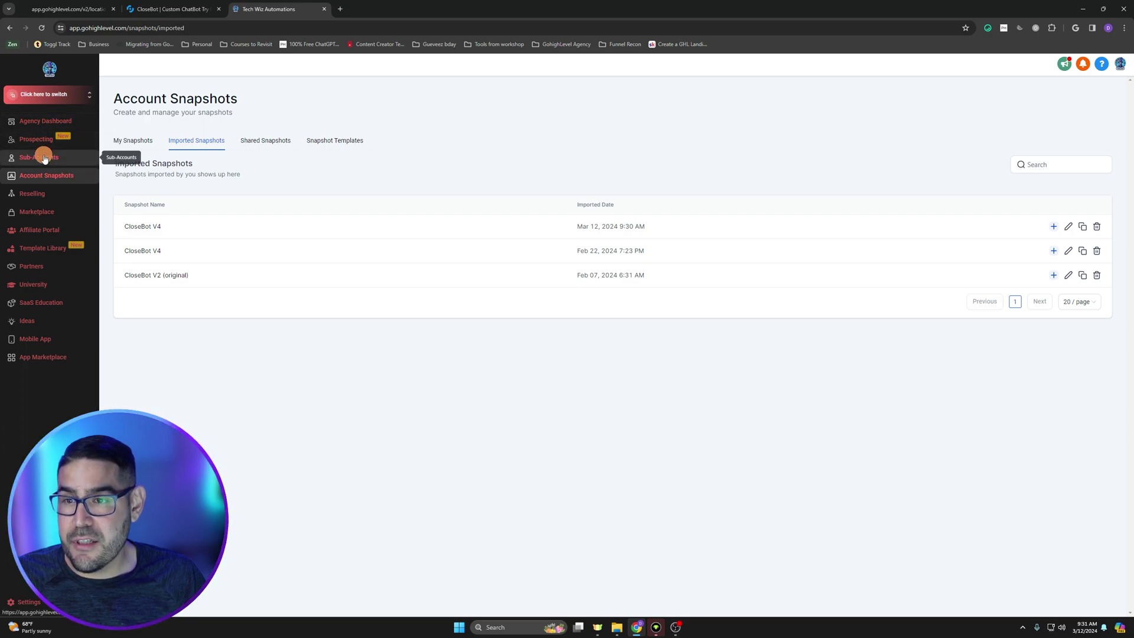
Open the Tech Wiz Automations sub-account and choose Load Snapshot from its actions
click(44, 158)
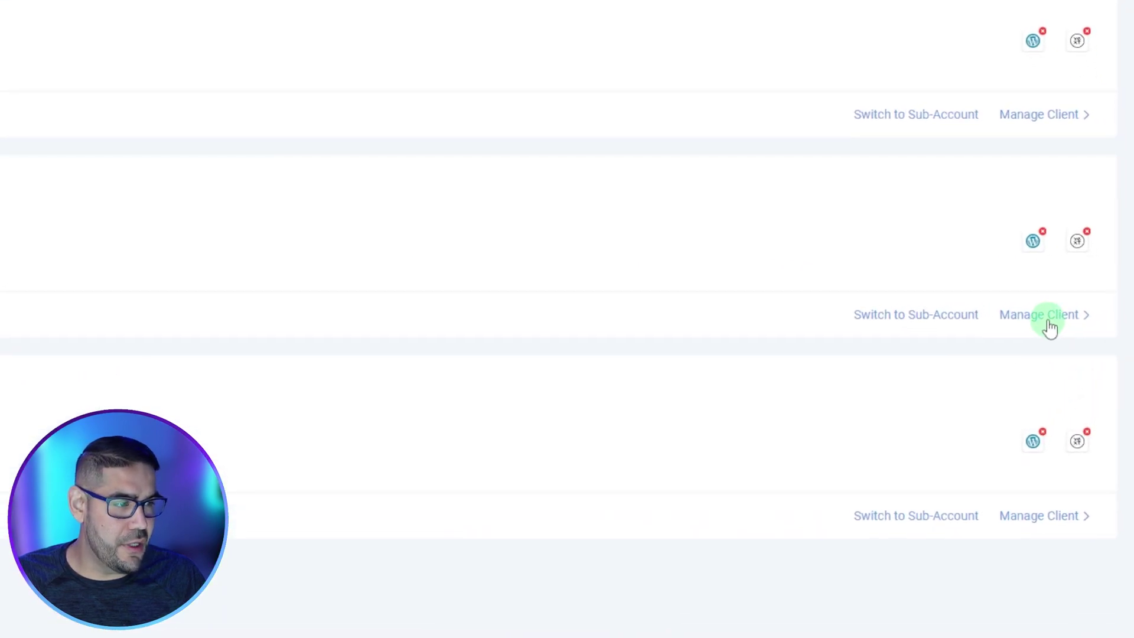
click(1049, 326)
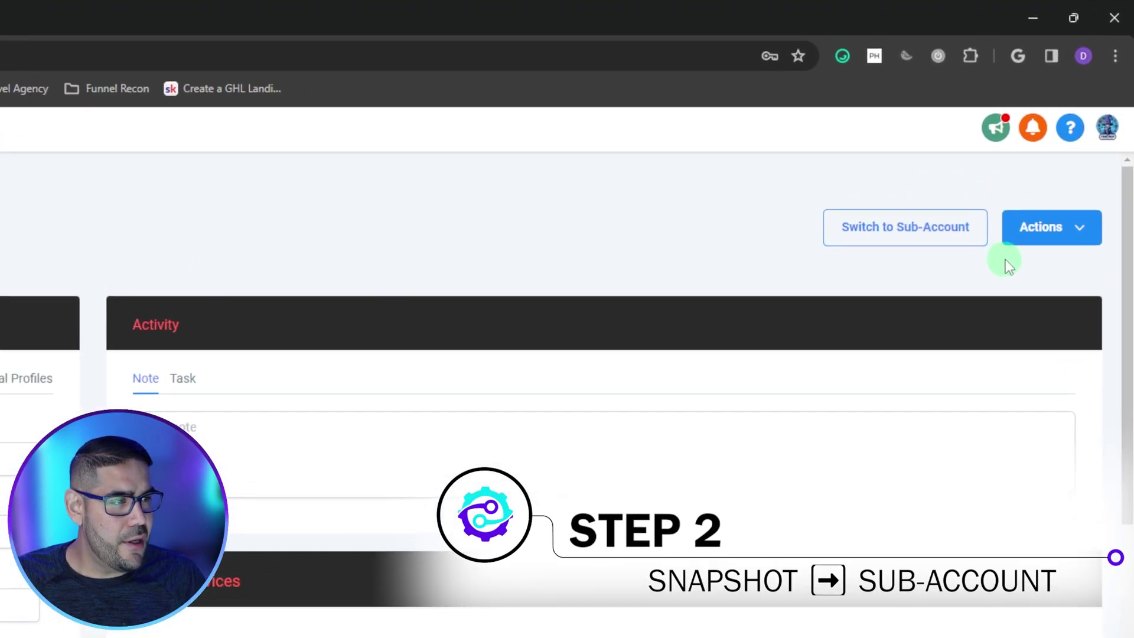
click(1091, 236)
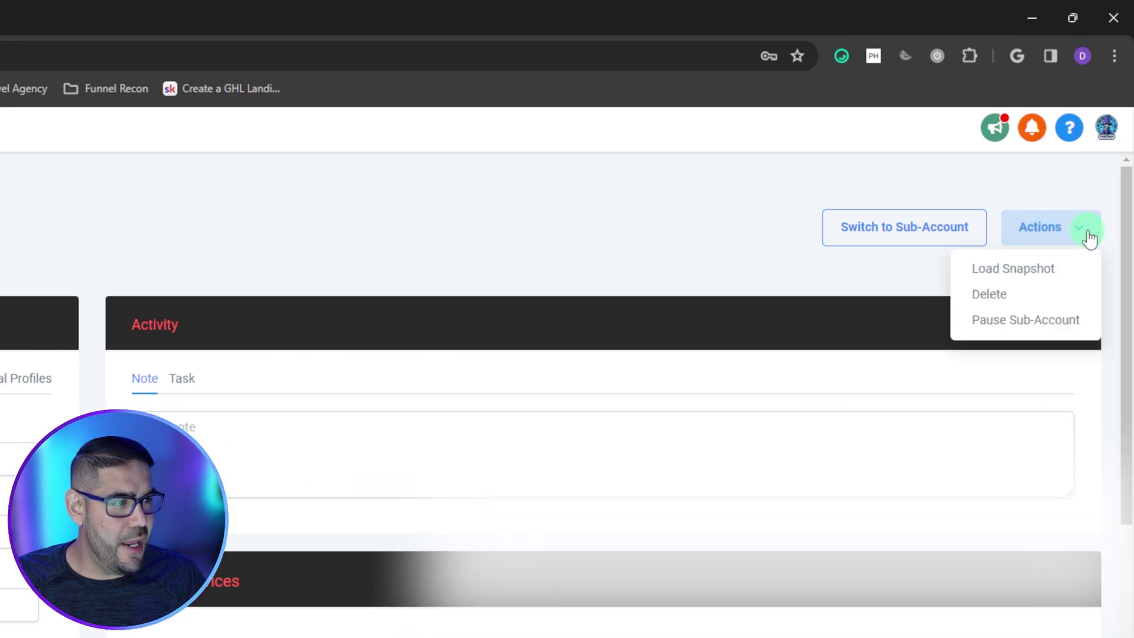
click(1002, 282)
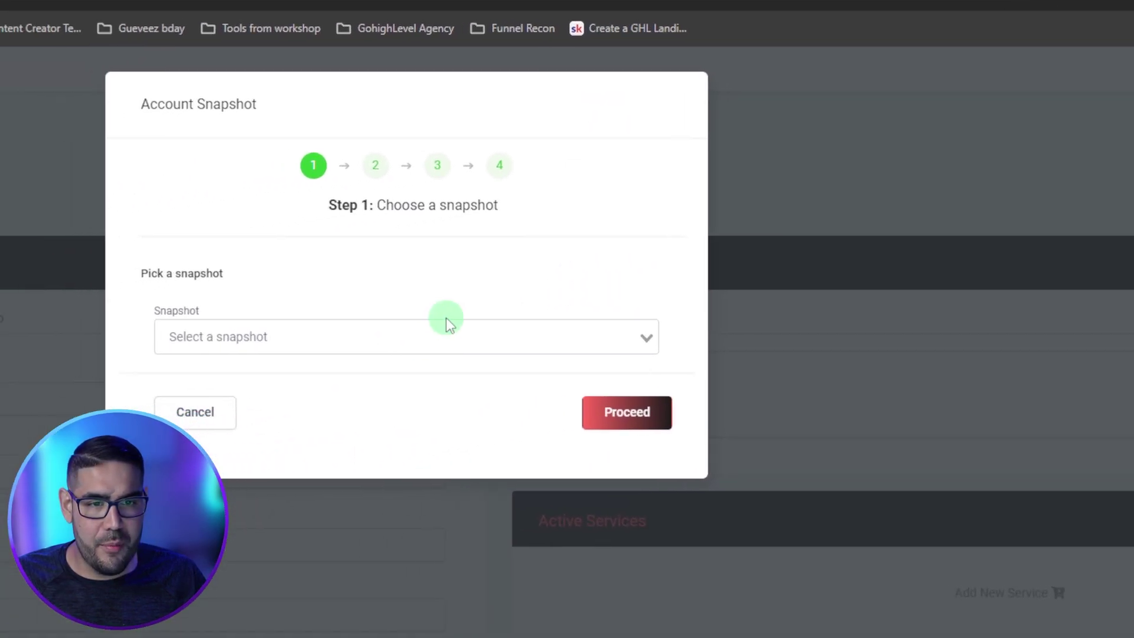
Choose the 'Imported - CloseBot V4' snapshot and proceed to asset selection
click(444, 323)
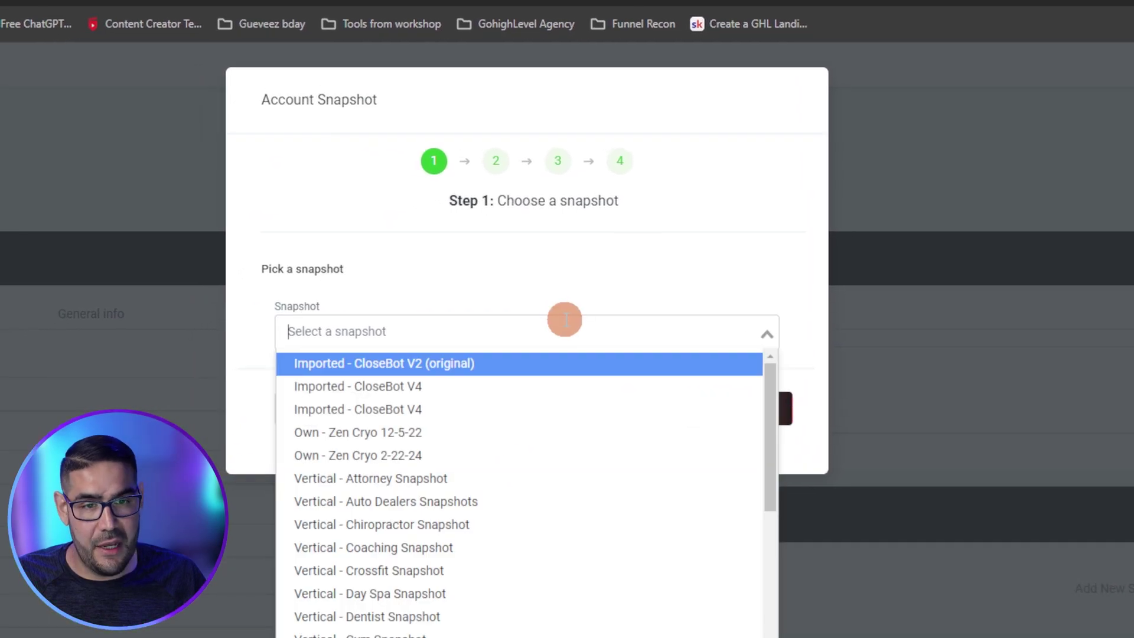
click(450, 388)
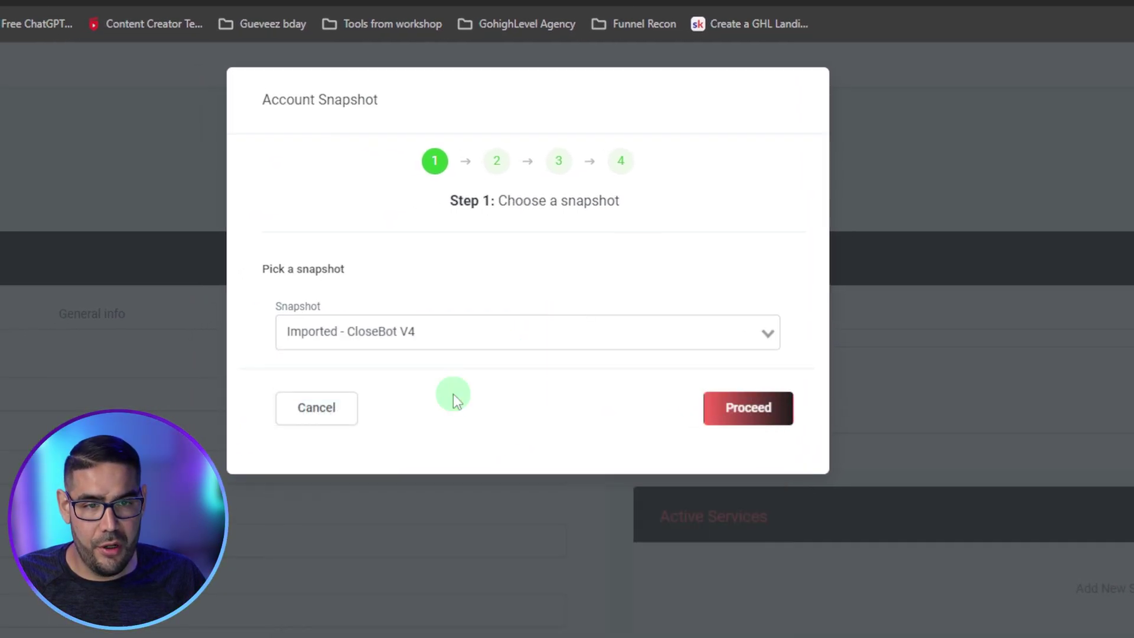
click(743, 407)
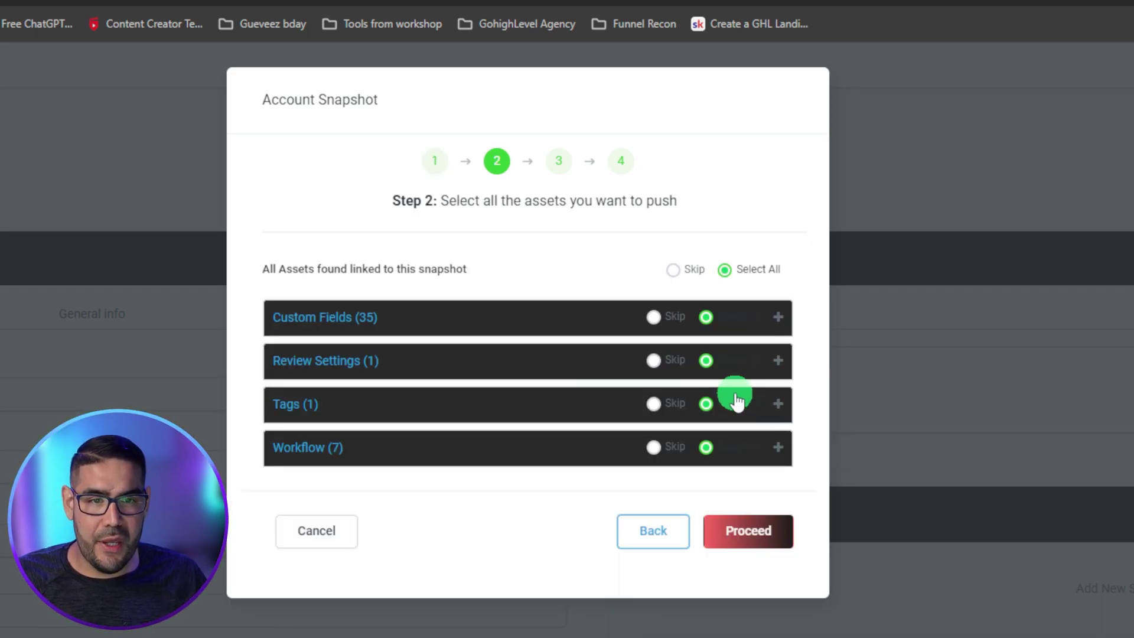
Review the custom fields, tag and seven workflows, skipping the Missed Call Text Back setting
click(465, 319)
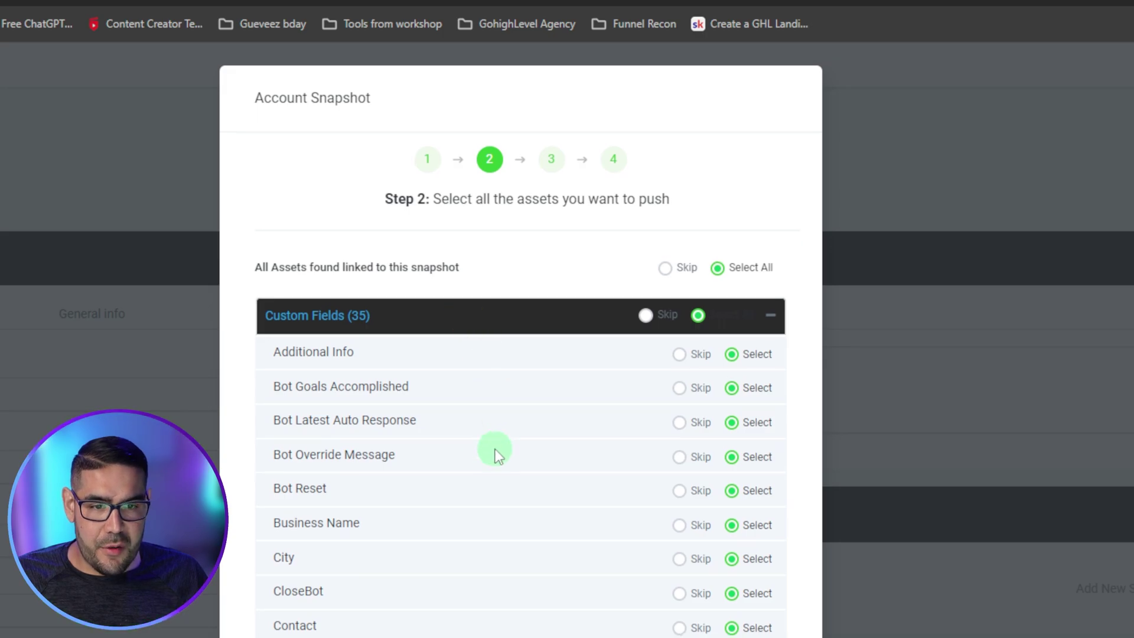
scroll(492, 463, down, 15)
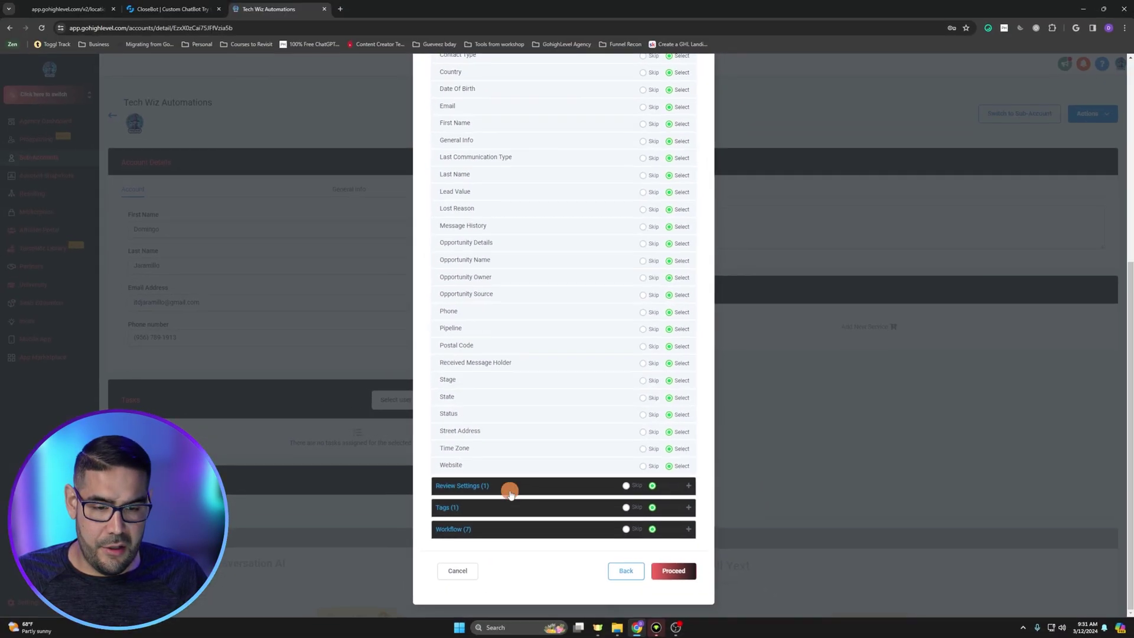
click(518, 488)
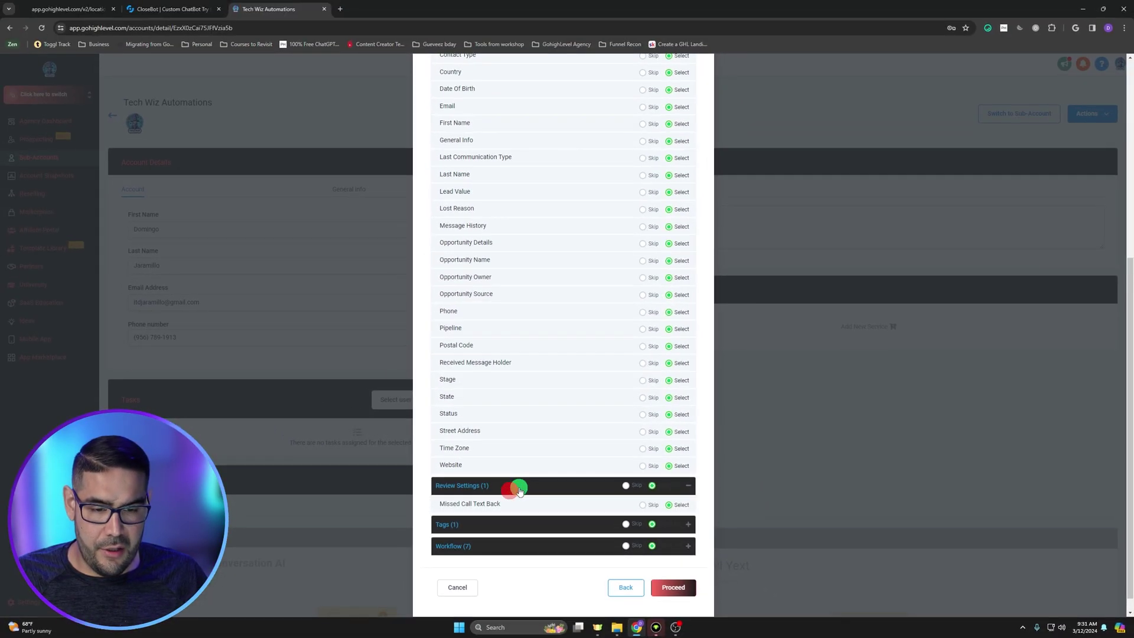
click(508, 524)
click(512, 563)
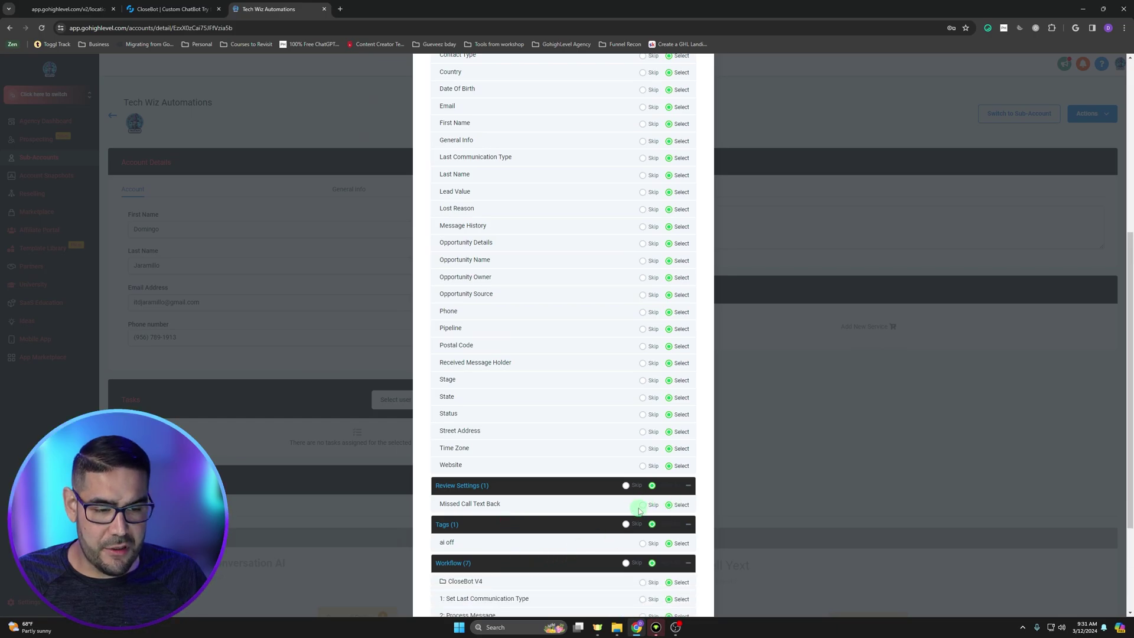
scroll(604, 473, down, 3)
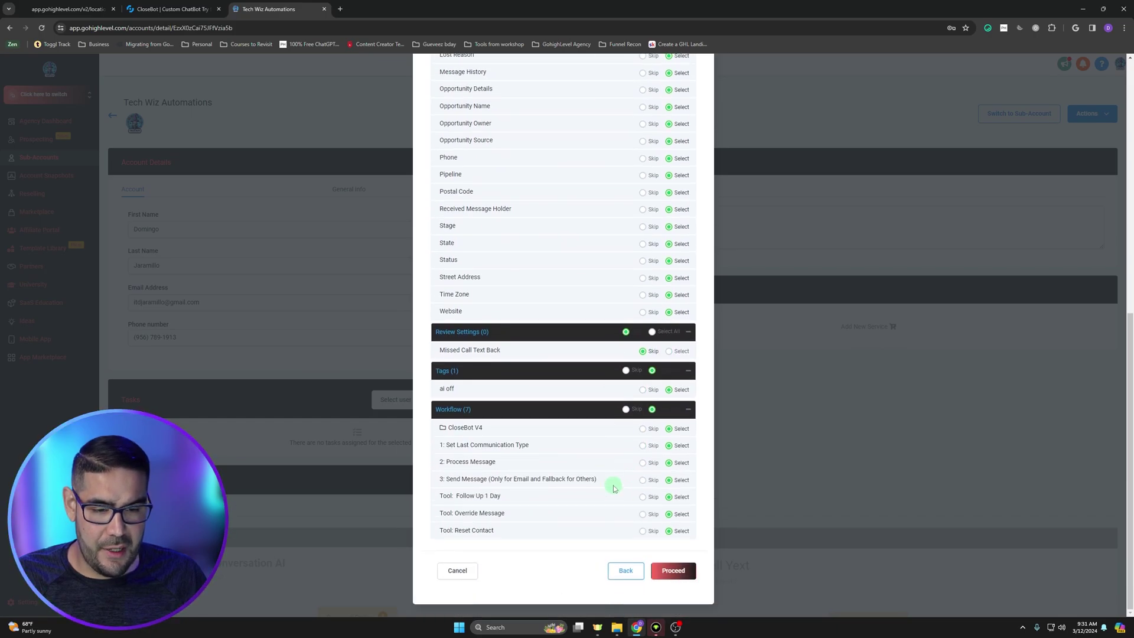
scroll(620, 443, up, 10)
scroll(628, 397, down, 8)
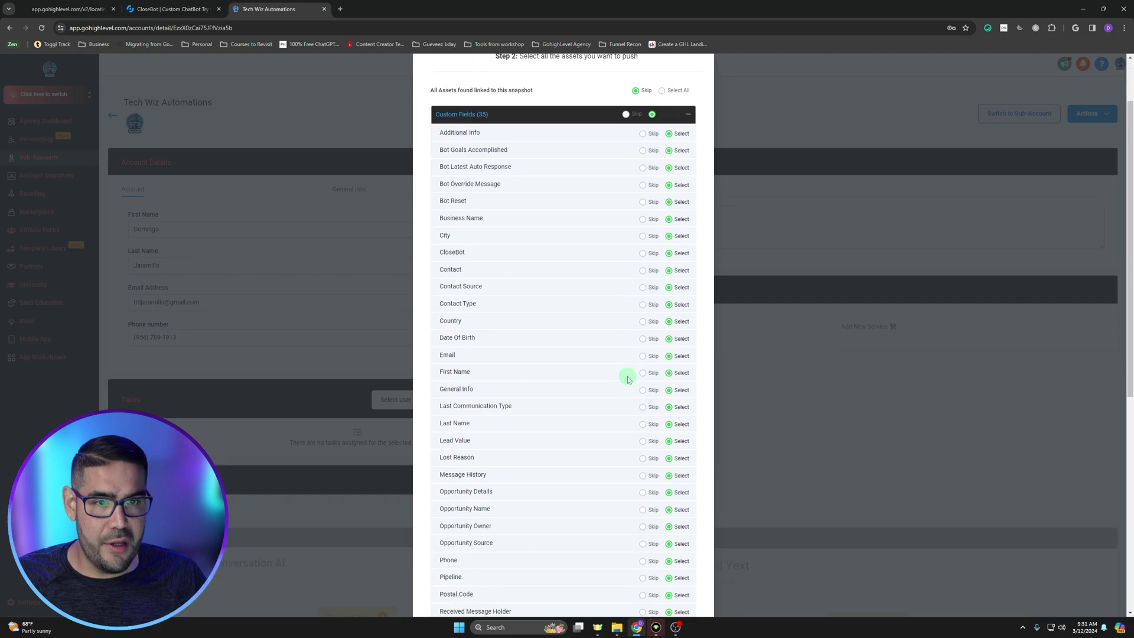
scroll(627, 379, up, 10)
click(683, 193)
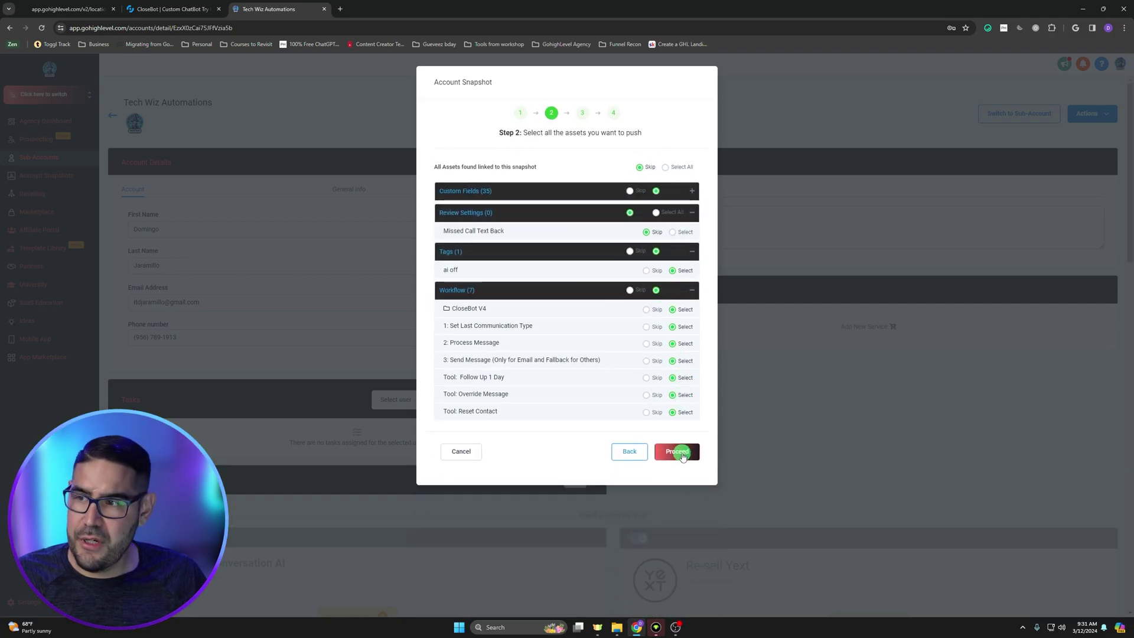
Pass the Tech Wiz Automations conflict check, leaving the conflicting tag and custom fields skipped
click(682, 455)
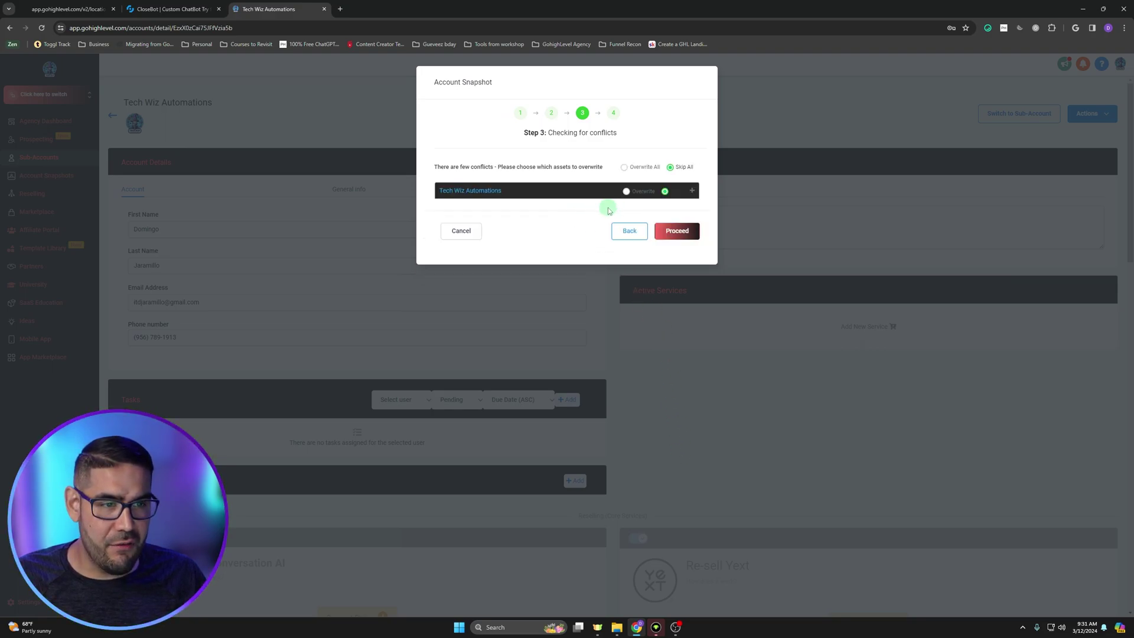
click(692, 190)
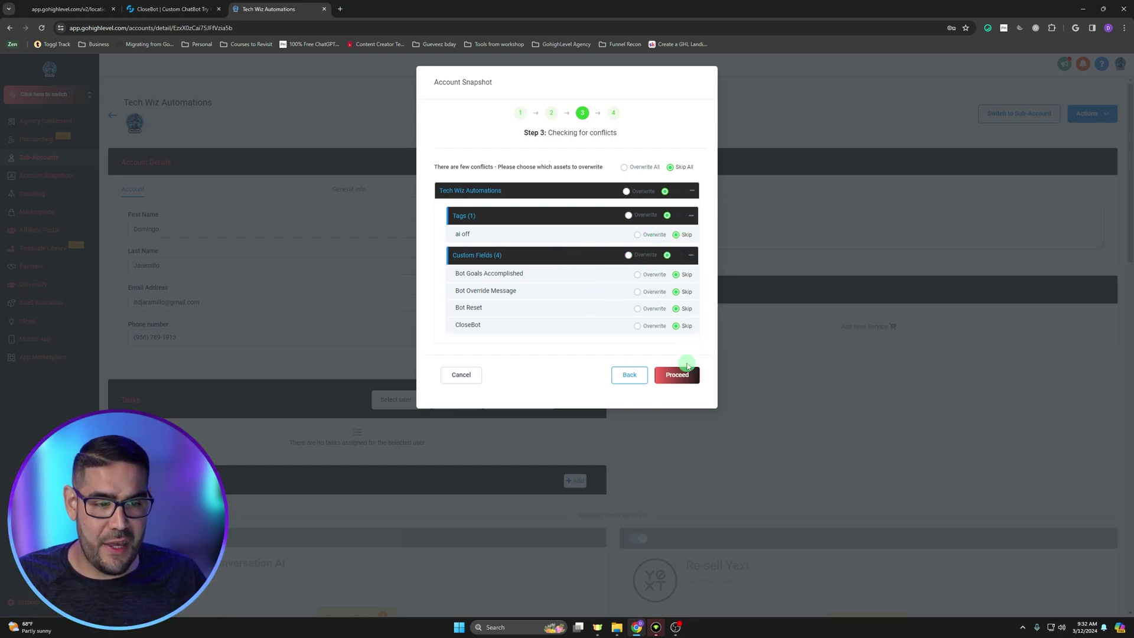
click(680, 383)
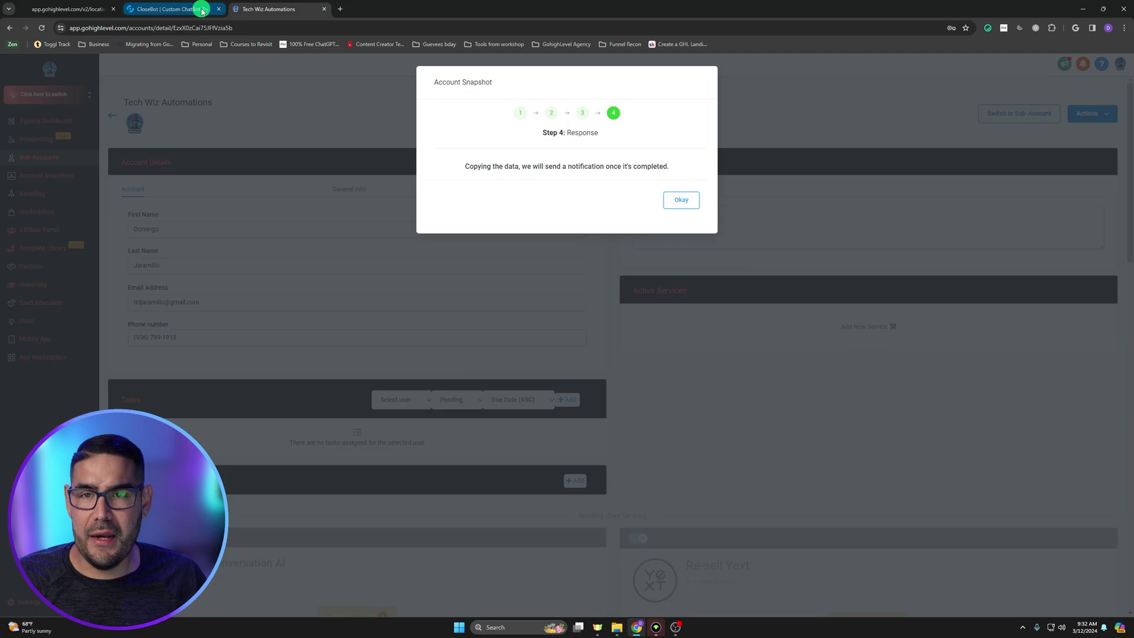
Dismiss the snapshot copy confirmation and check CloseBot before returning to GoHighLevel
click(681, 200)
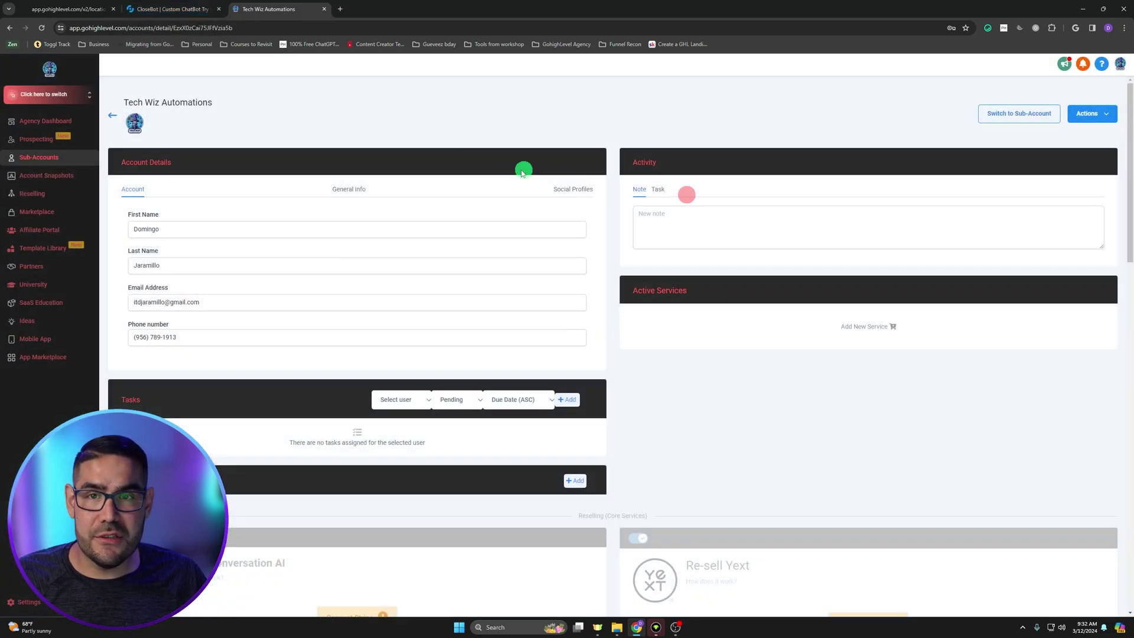
click(174, 11)
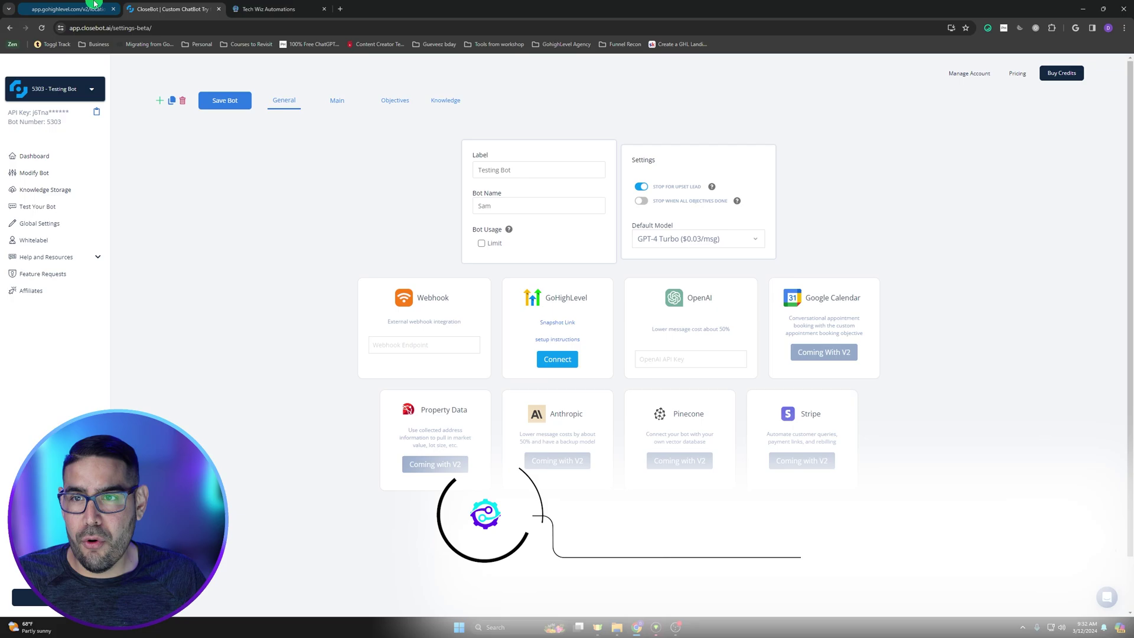
click(278, 7)
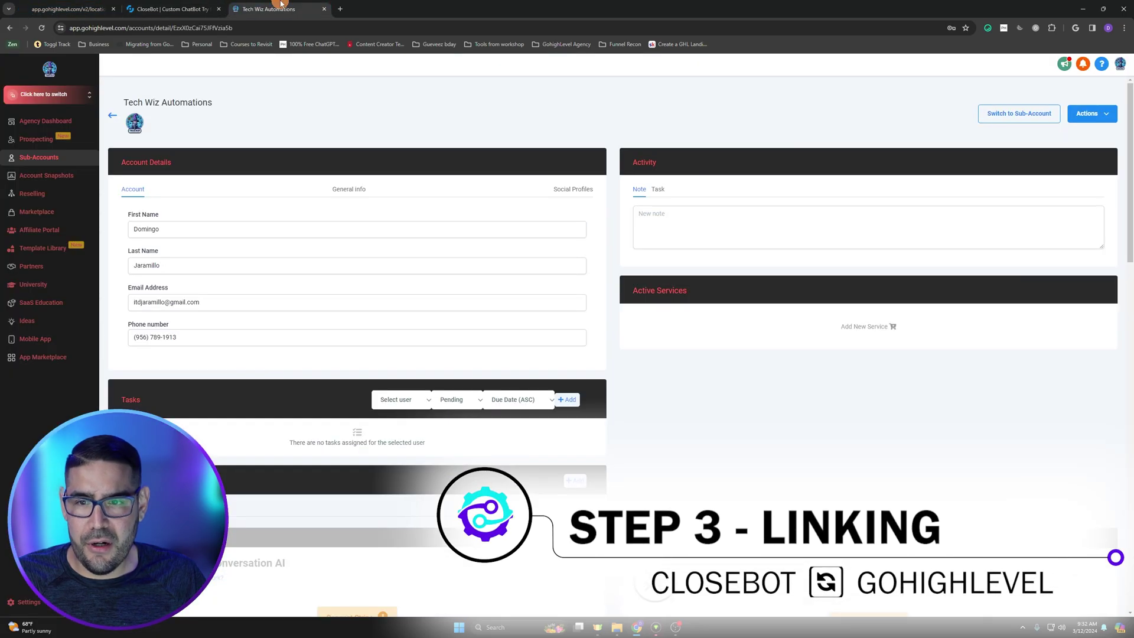
Copy the Tech Wiz Automations API key from its Business Profile and return to CloseBot
click(66, 95)
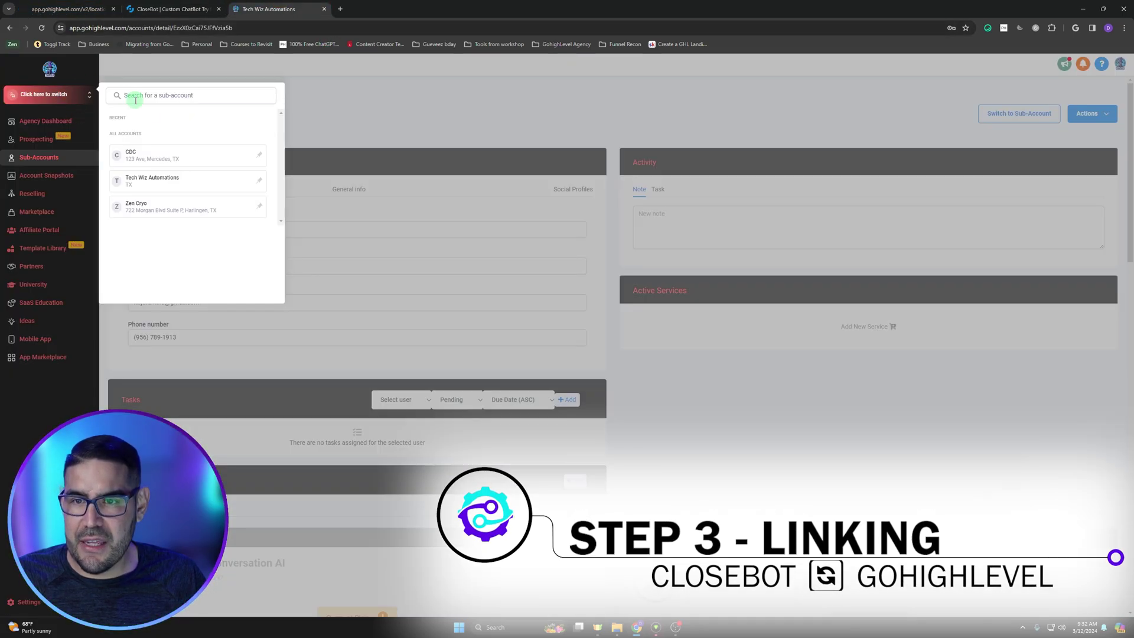
click(178, 183)
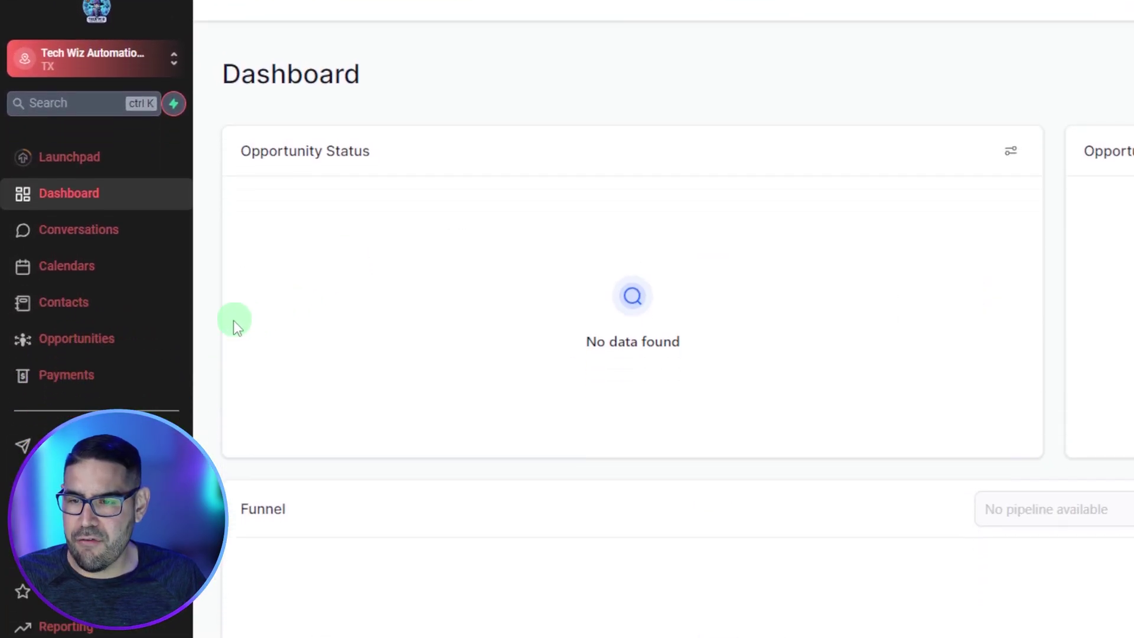
click(181, 616)
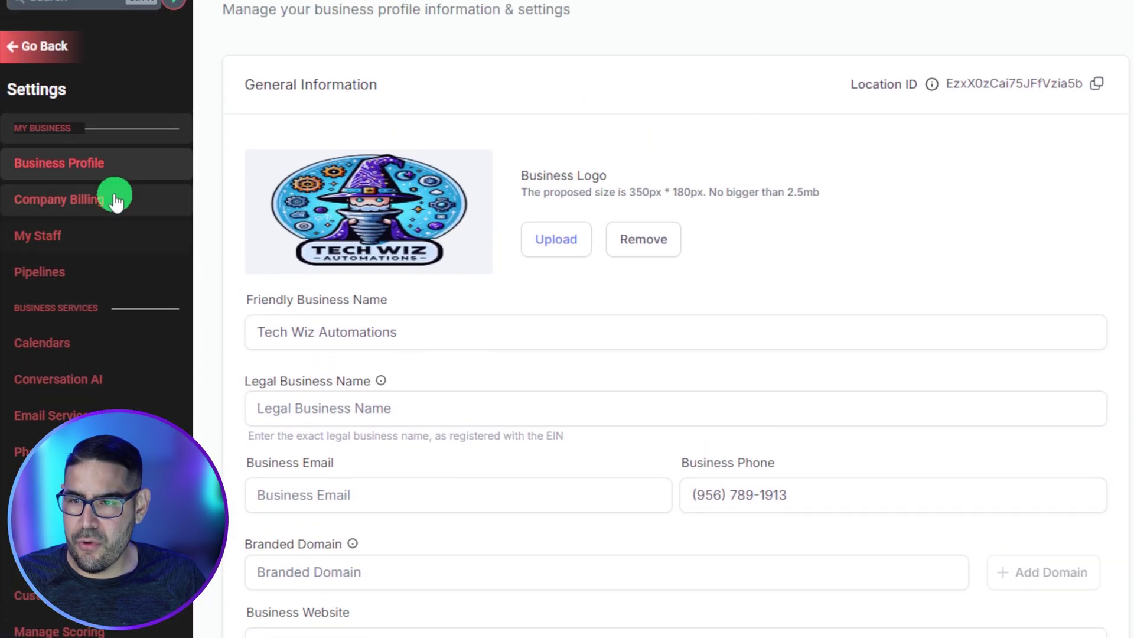
scroll(608, 425, down, 5)
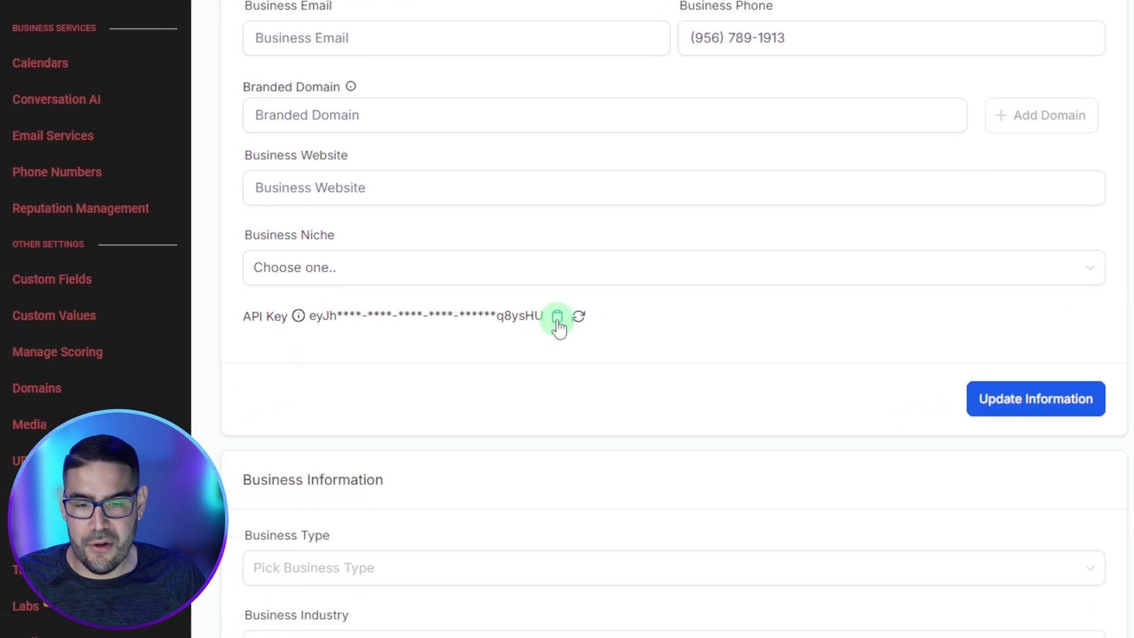
click(557, 319)
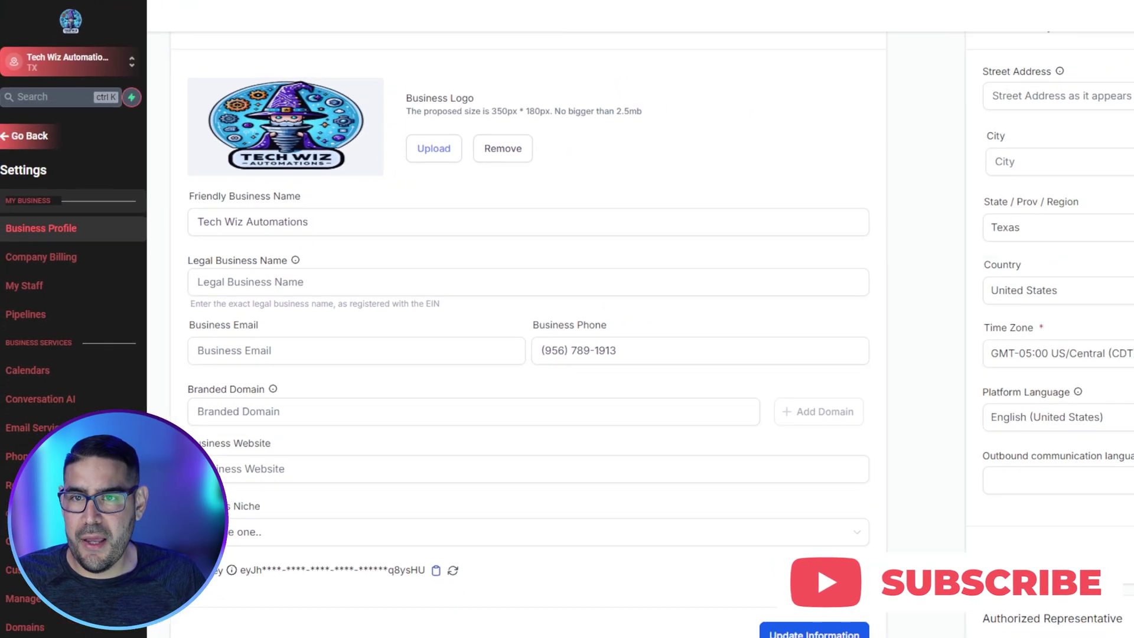
click(187, 9)
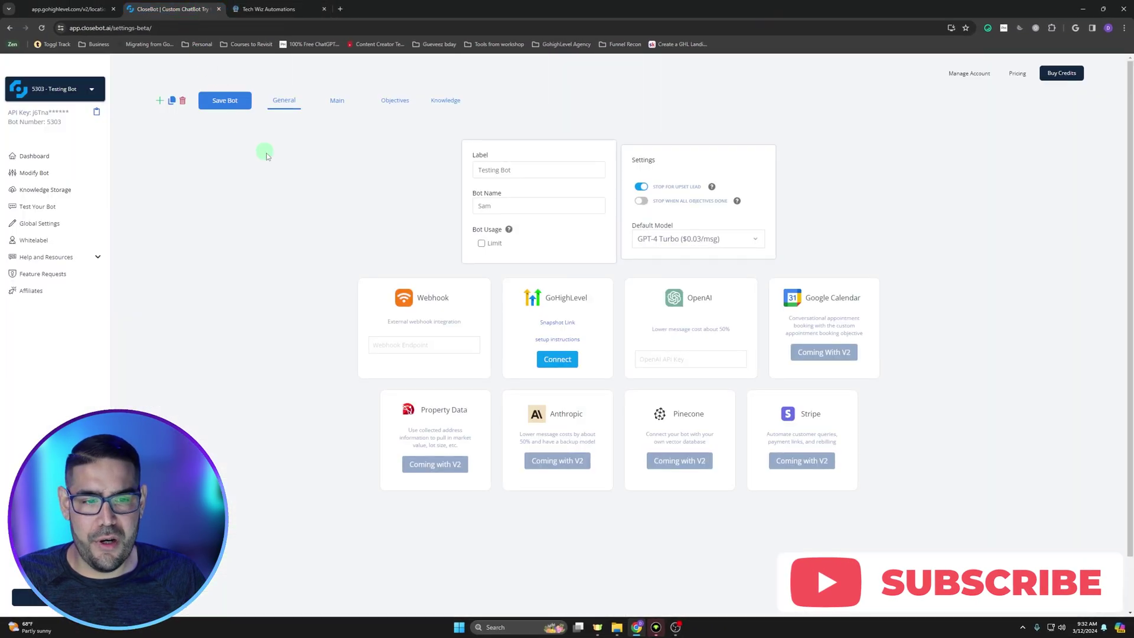
Connect the bot's GoHighLevel integration to the Tech Wiz Automations sub-account
click(548, 356)
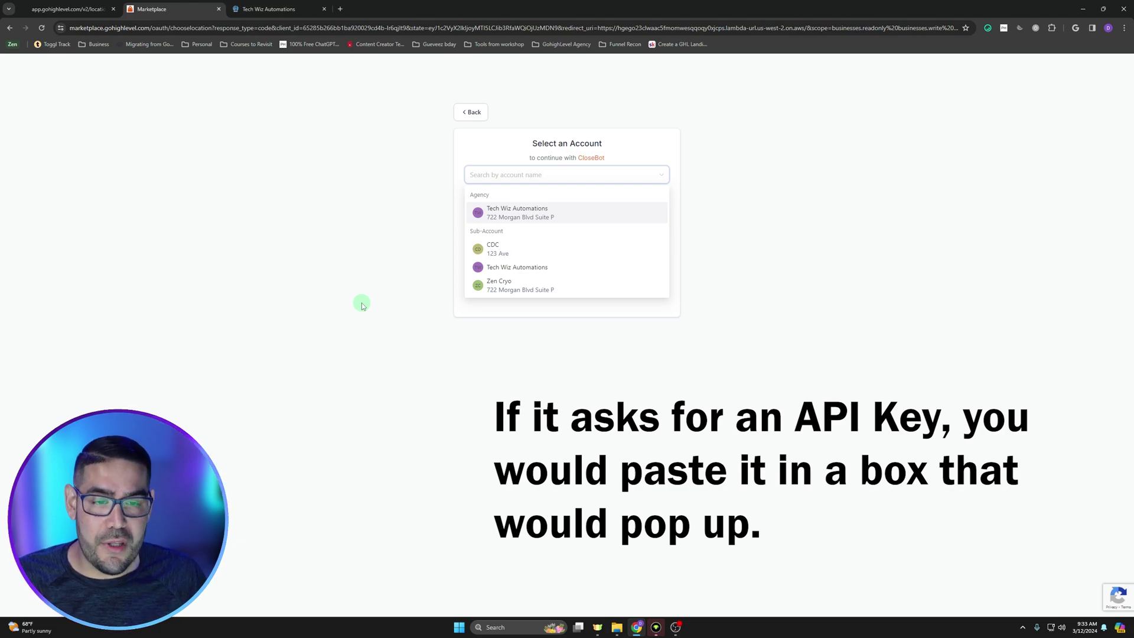
click(537, 269)
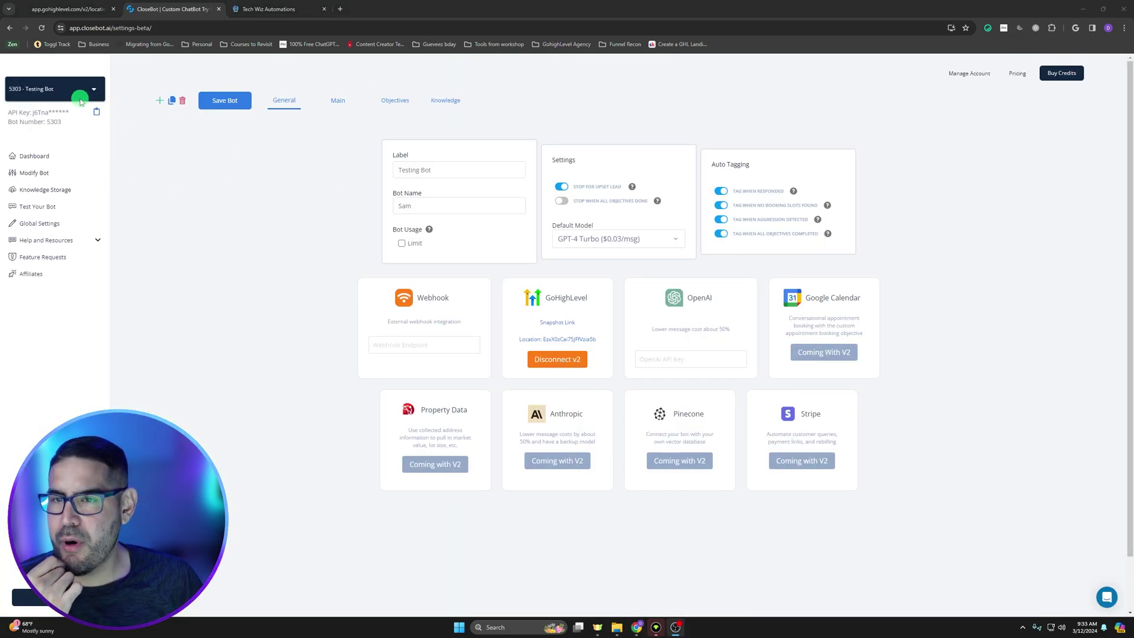
click(101, 88)
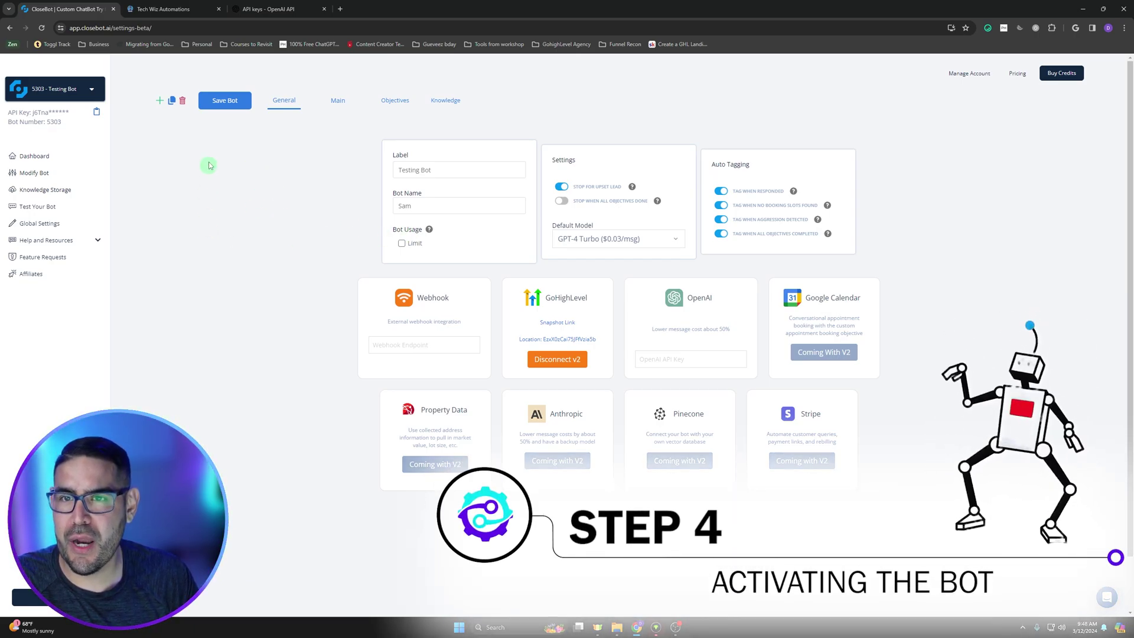
Go to Automation > Workflows in GoHighLevel and open the CloseBot V4 folder
click(178, 8)
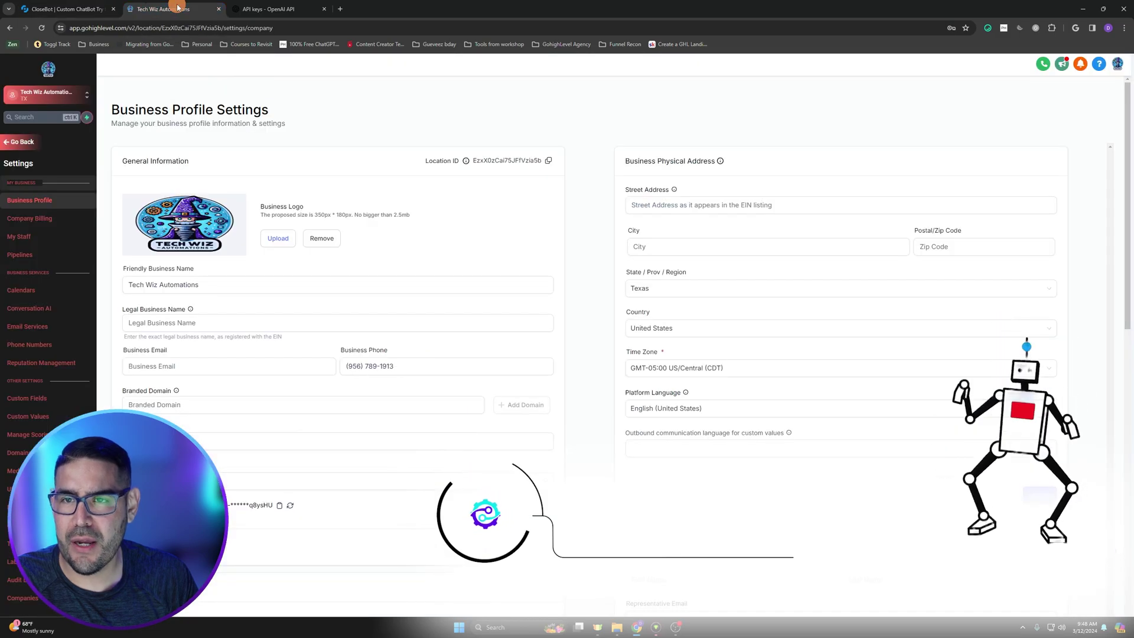
click(32, 145)
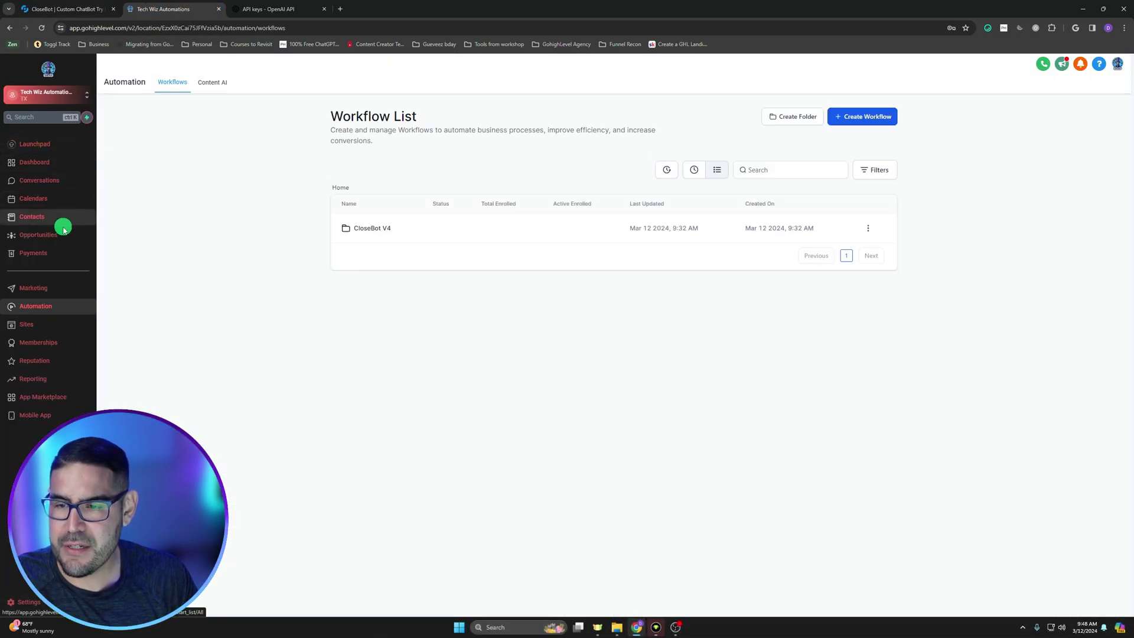
click(50, 310)
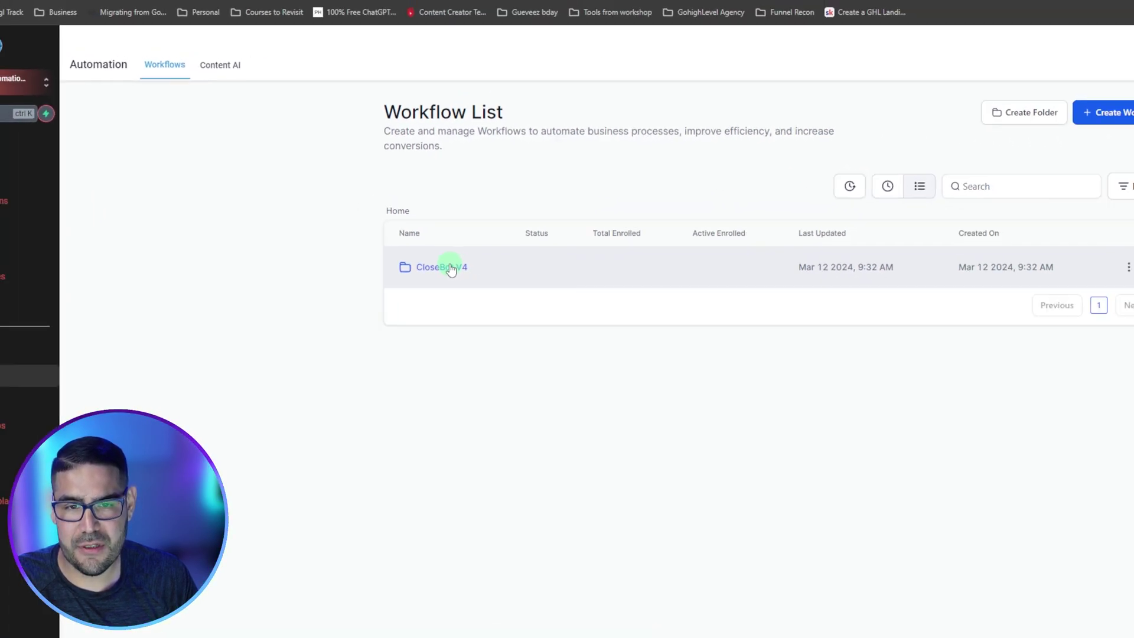
click(564, 332)
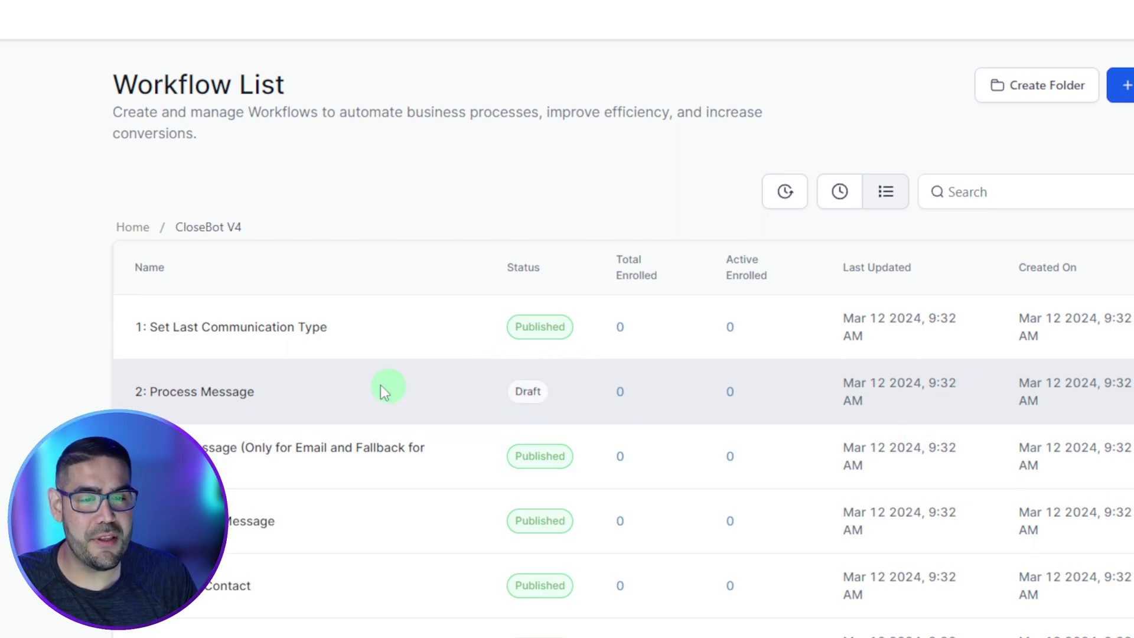
click(208, 391)
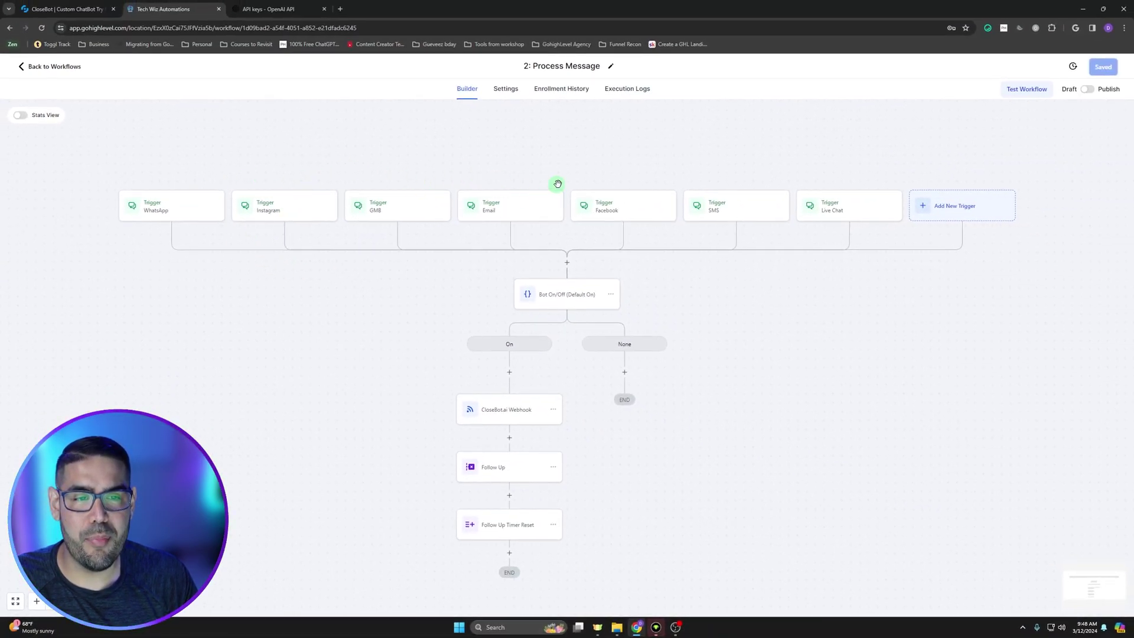
click(65, 67)
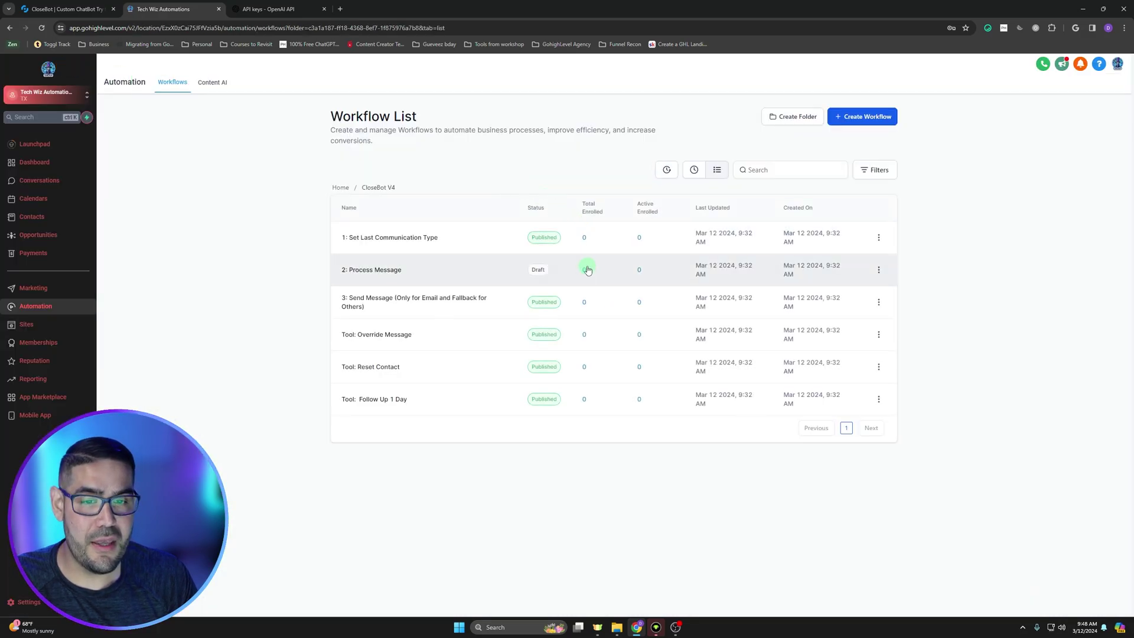
Open the action menu for the draft '2: Process Message' workflow
click(878, 269)
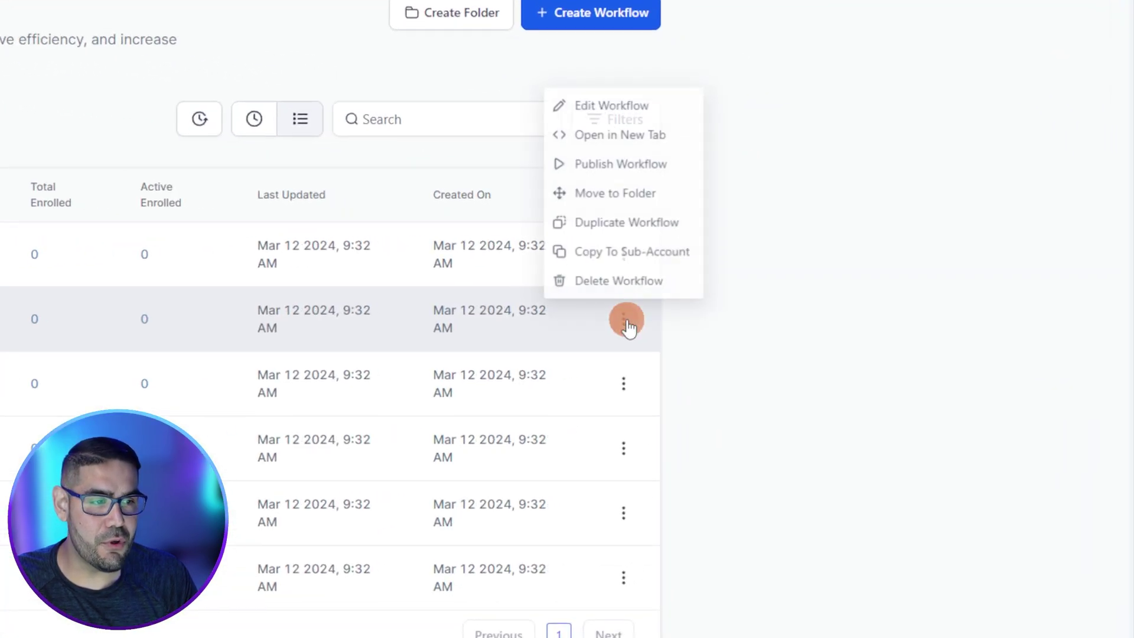